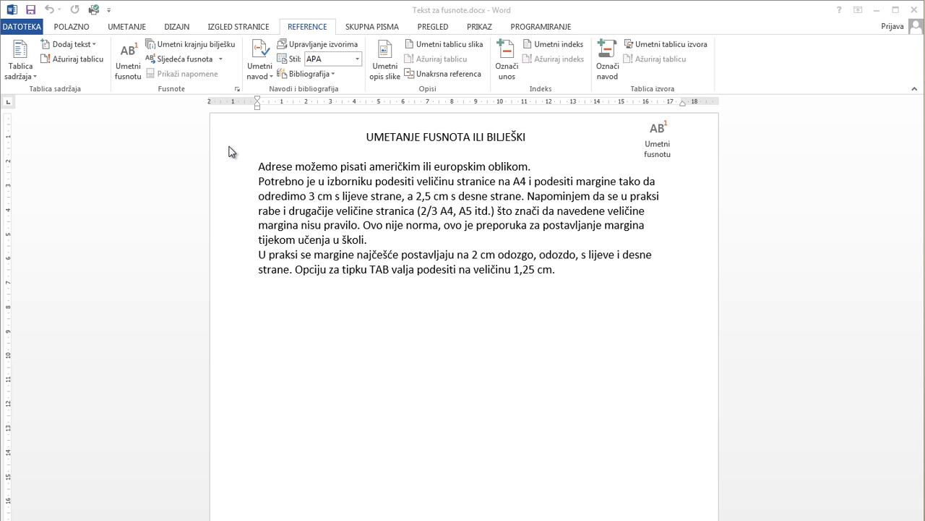
- Open the footnote and endnote settings and examine the available footnote locations and column layouts
left_click(238, 89)
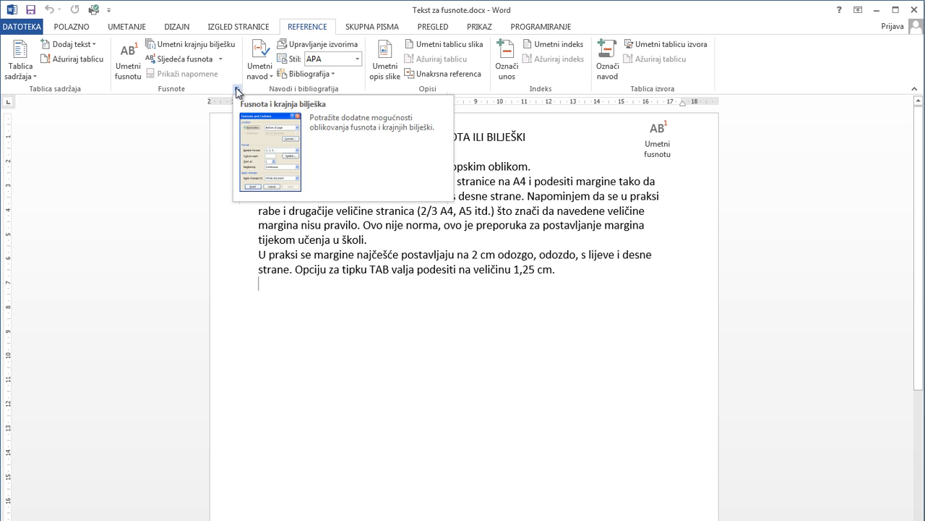
left_click(239, 88)
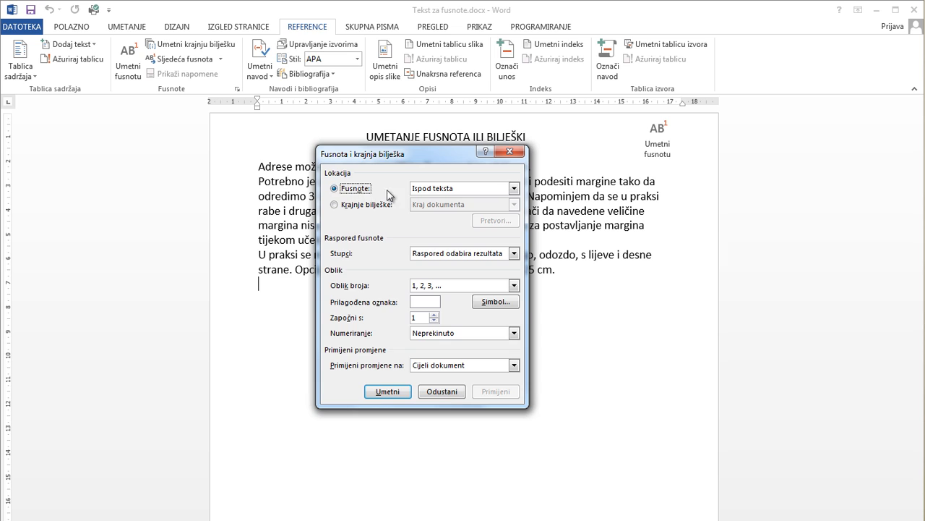
left_click(514, 188)
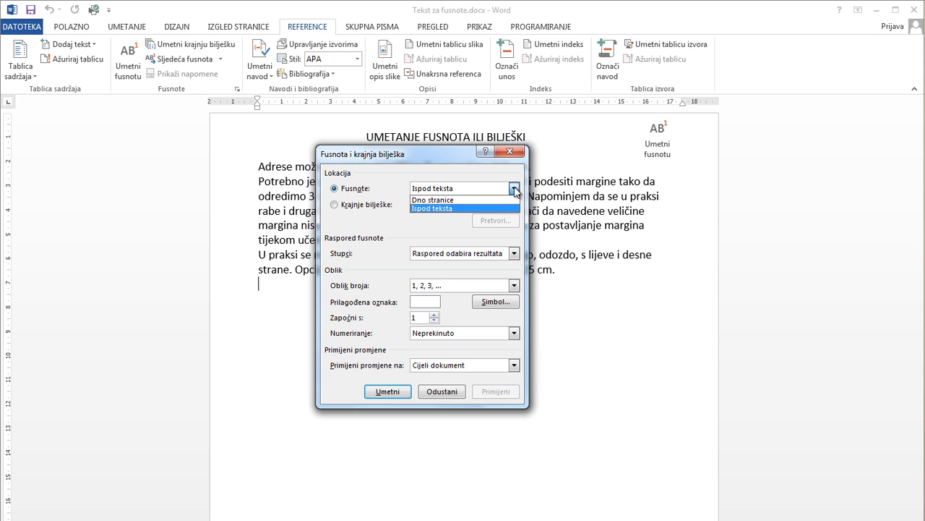
left_click(514, 190)
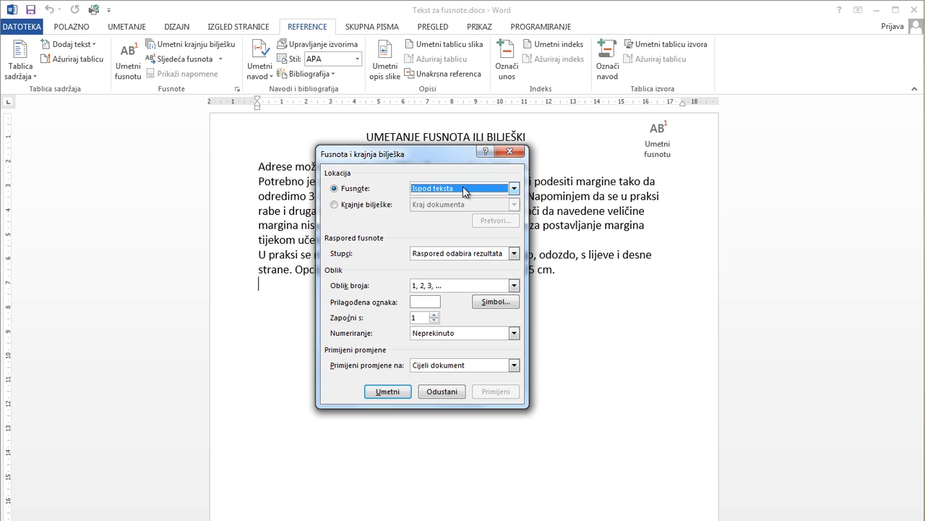
left_click(514, 189)
left_click(515, 189)
left_click(515, 255)
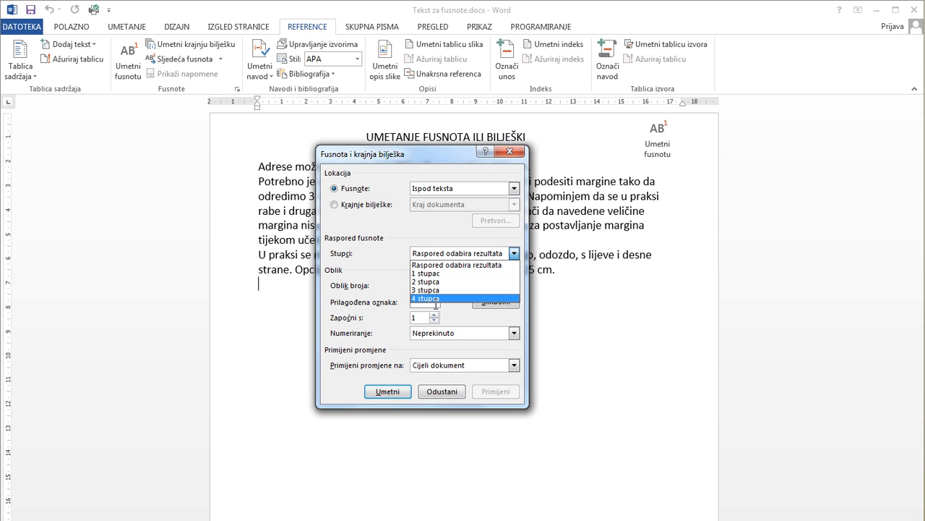
left_click(451, 262)
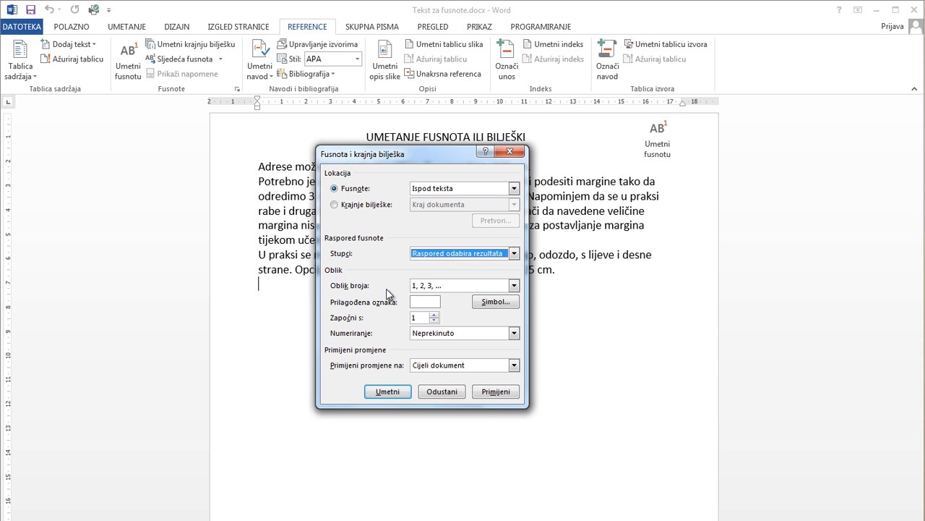
- Examine the footnote number formats and the symbols available for a custom mark
left_click(514, 287)
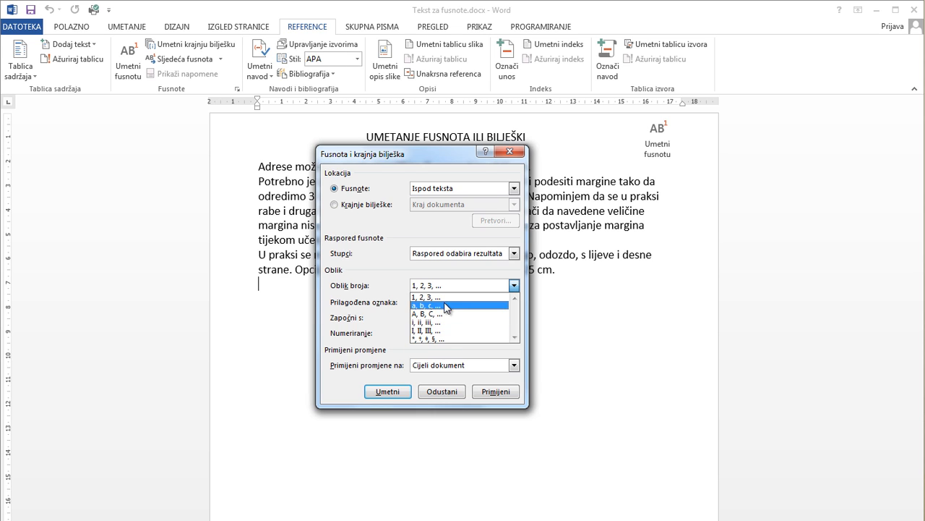
left_click(438, 287)
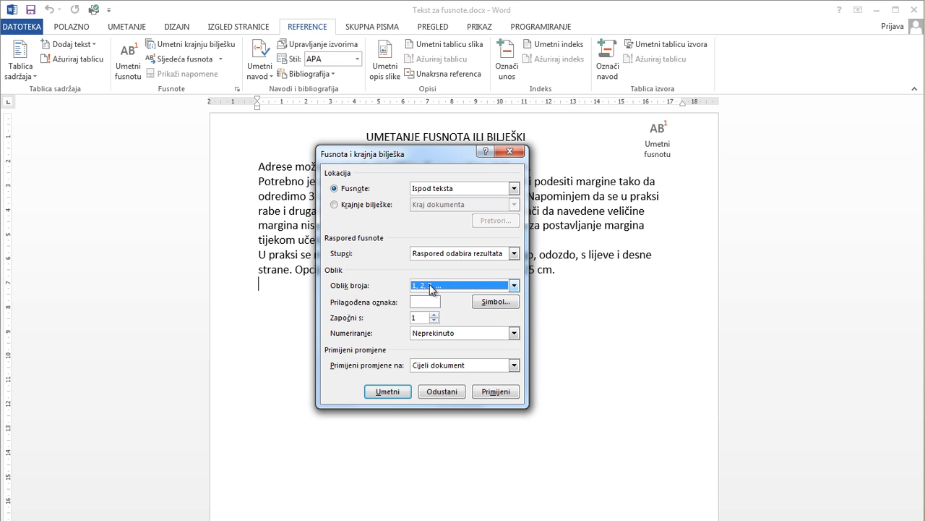
left_click(495, 304)
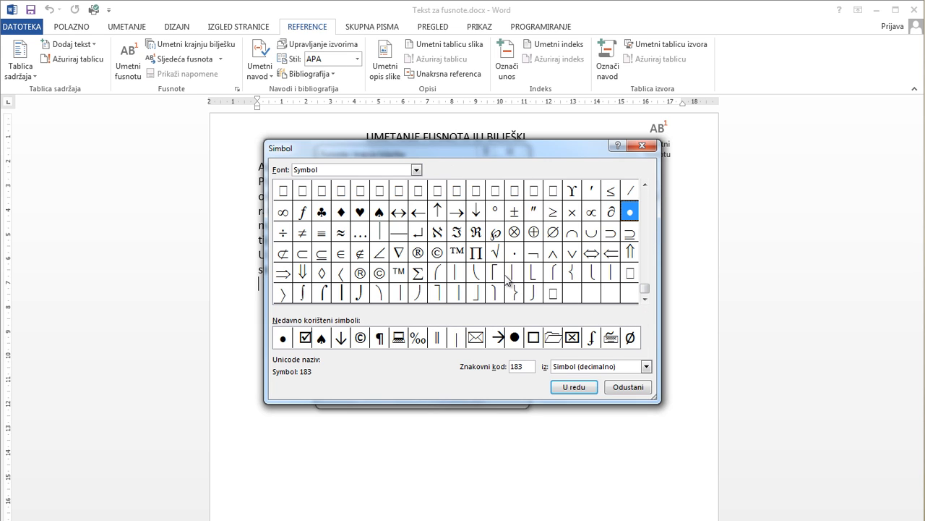
left_click(623, 387)
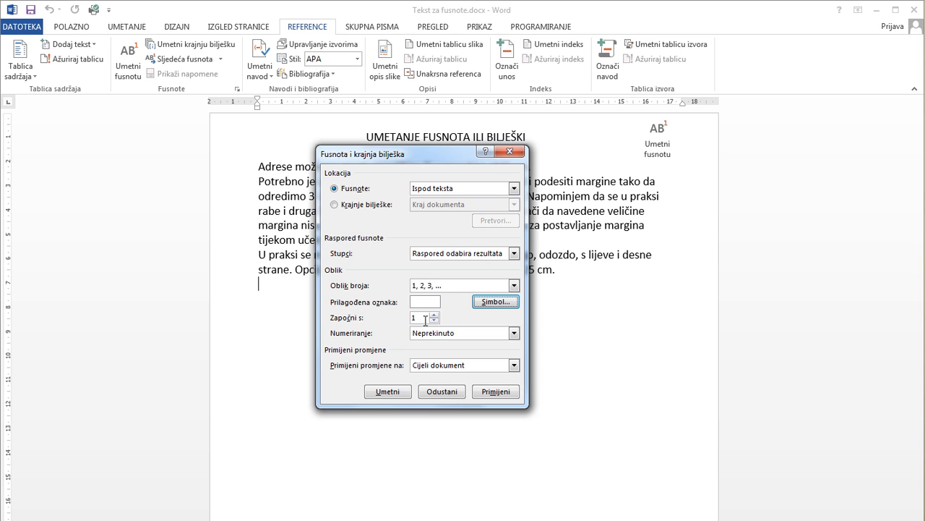
- Try starting footnote numbering at 5, review the numbering options, then reset the start to 1 and discard the settings
left_click(435, 316)
left_click(434, 315)
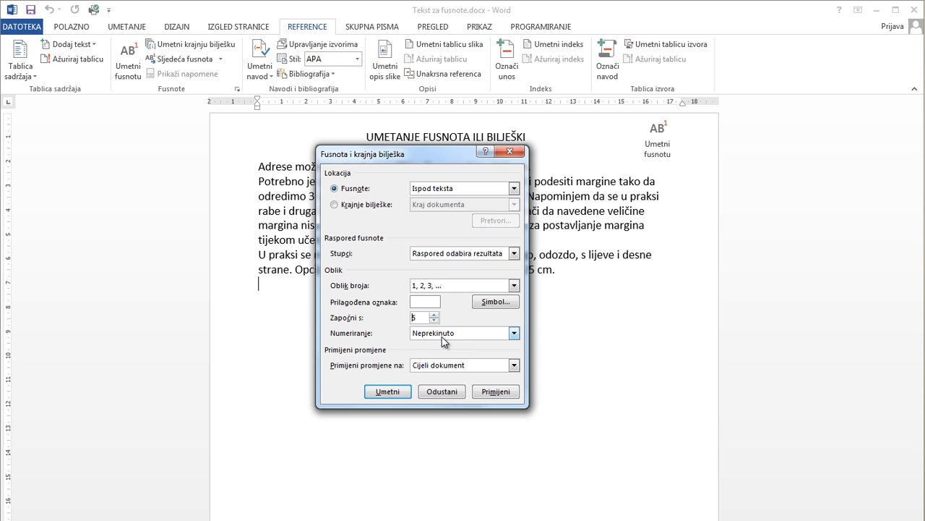
left_click(513, 333)
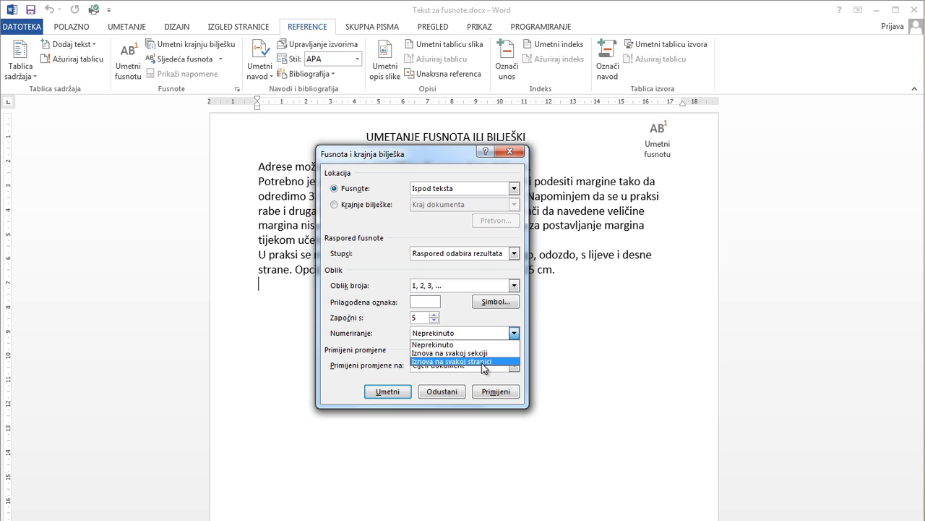
left_click(454, 336)
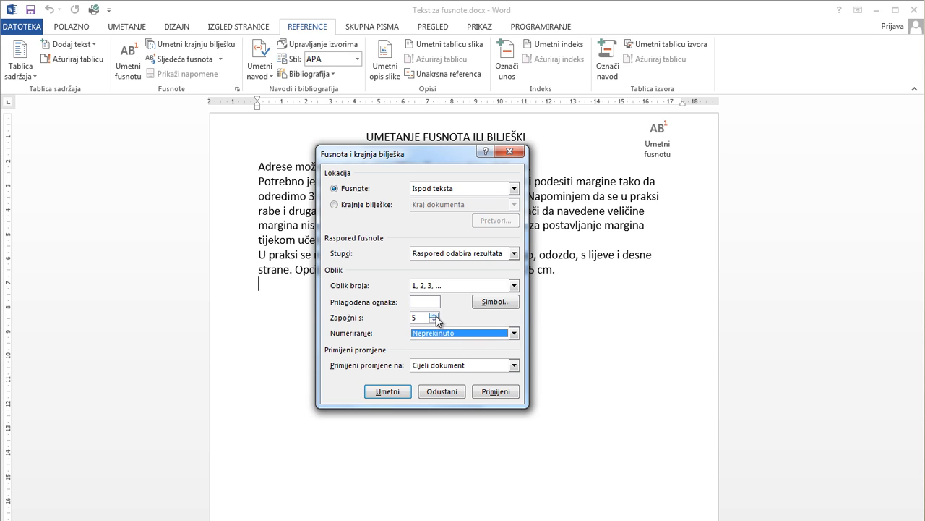
left_click(434, 321)
left_click(434, 321)
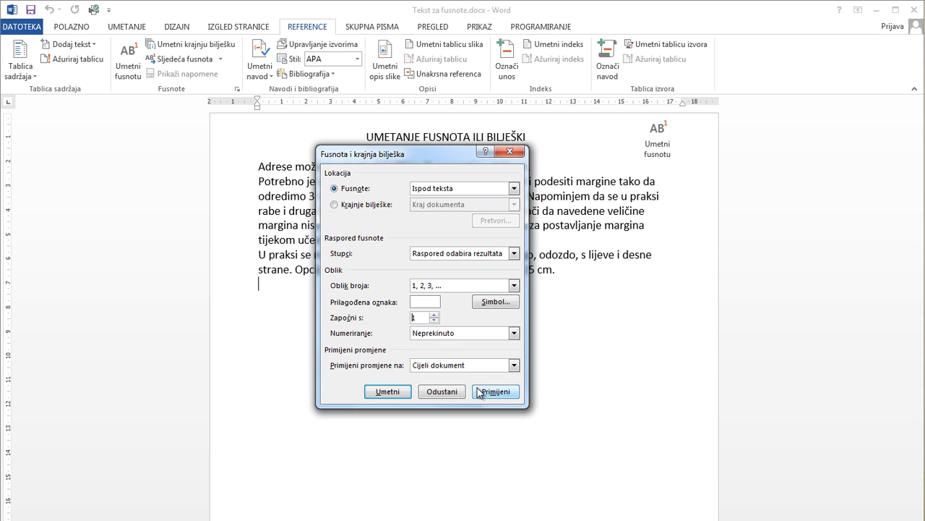
left_click(453, 395)
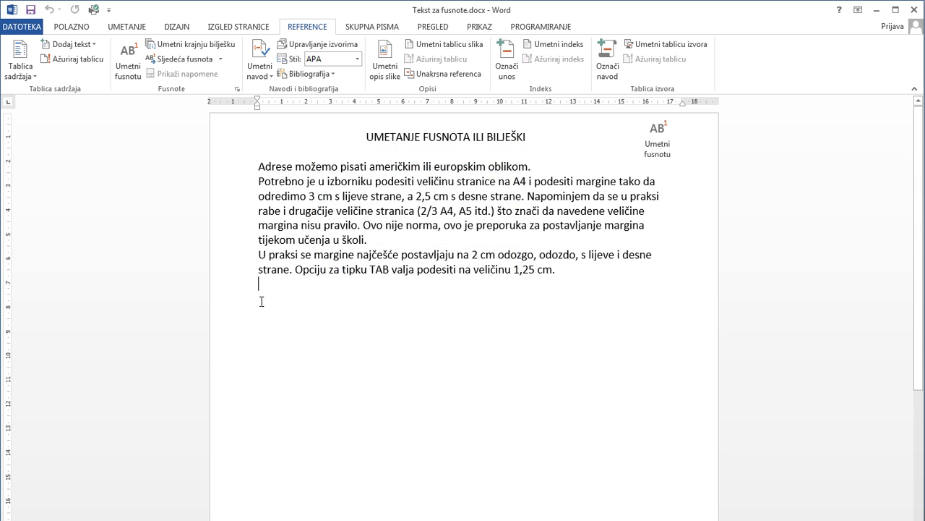
- With the first two body paragraphs selected, apply the footnote settings to Cijeli dokument
left_click_drag(254, 160, 376, 240)
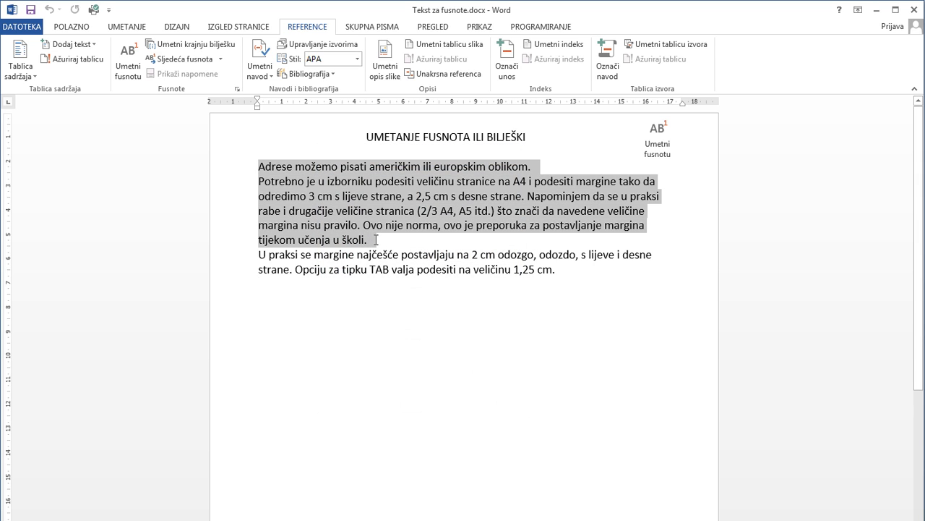
left_click(237, 89)
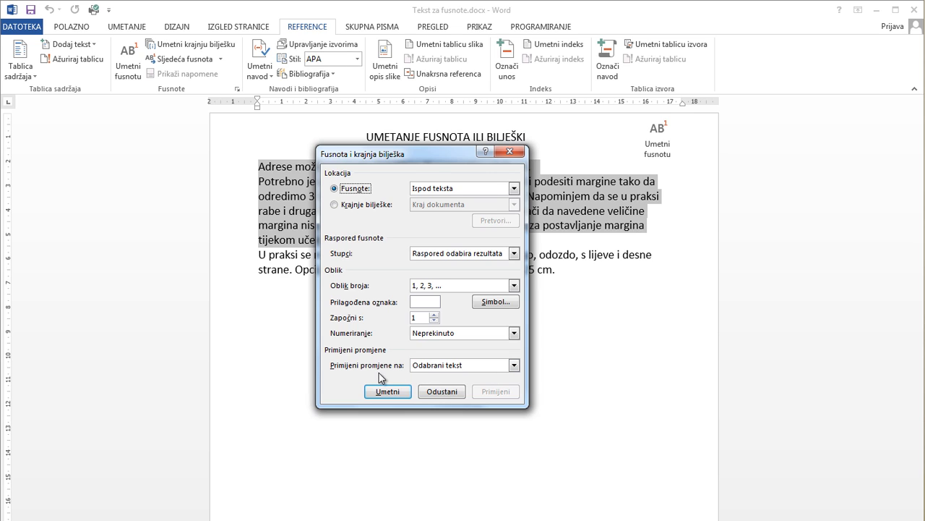
left_click(515, 366)
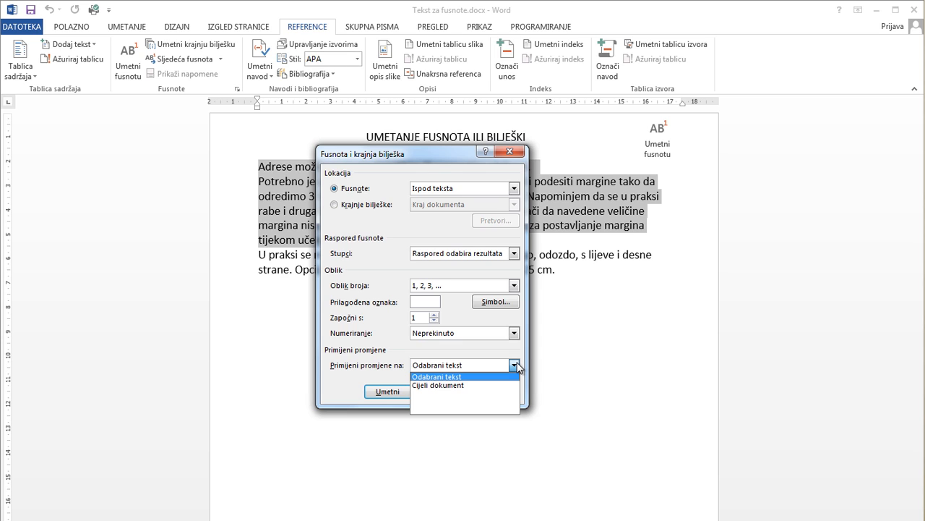
left_click(460, 385)
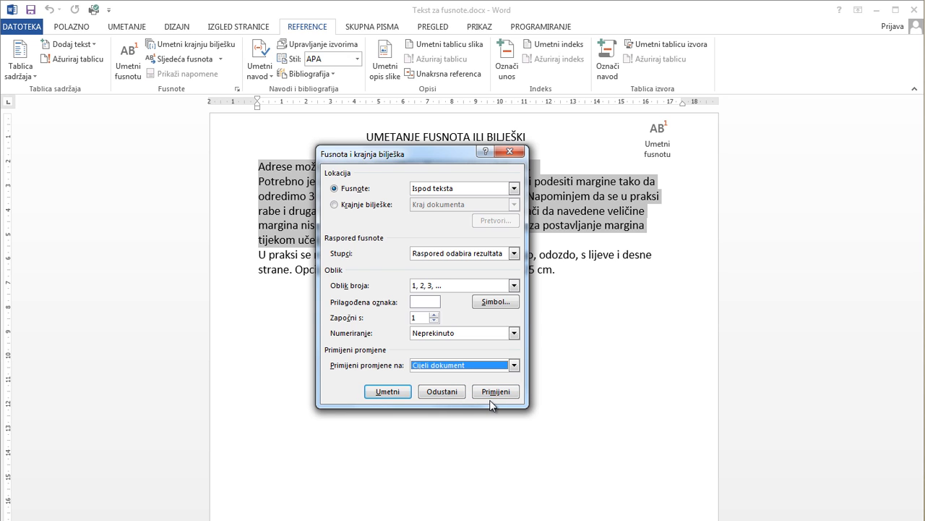
left_click(494, 393)
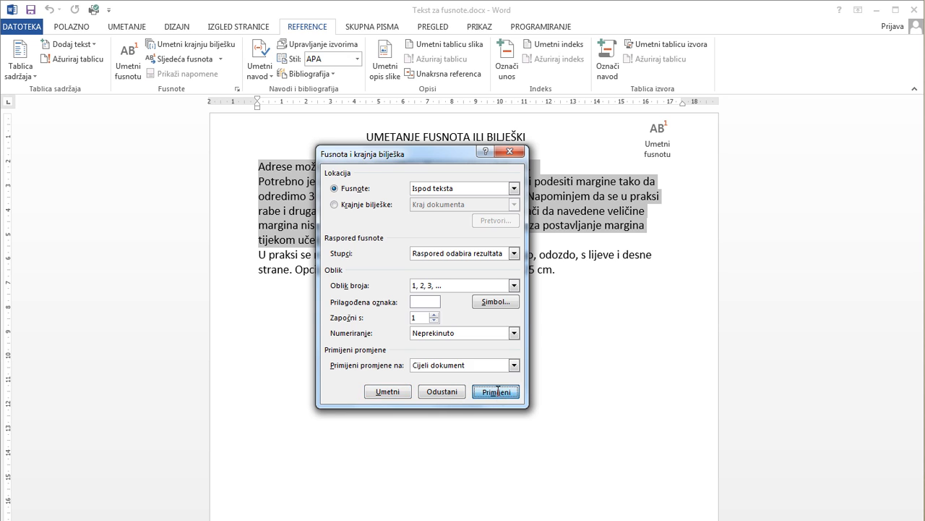
left_click(479, 339)
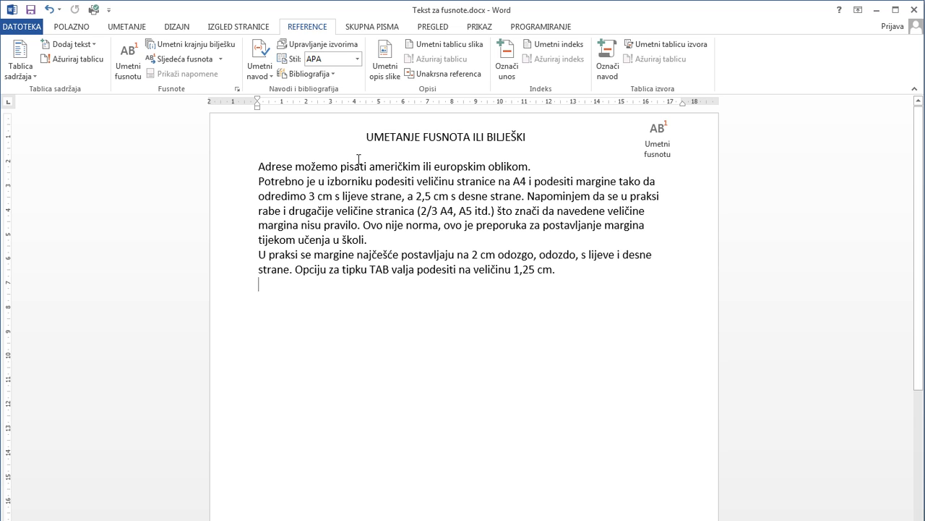
- Insert a footnote after the word "američkim" in the first body line with the text "blok oblik"
left_click(420, 167)
left_click(126, 55)
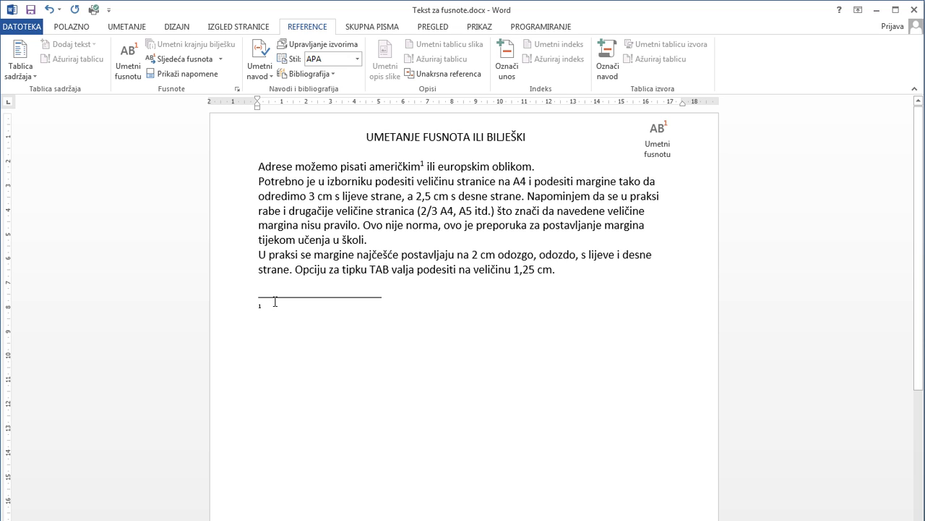
type("blo")
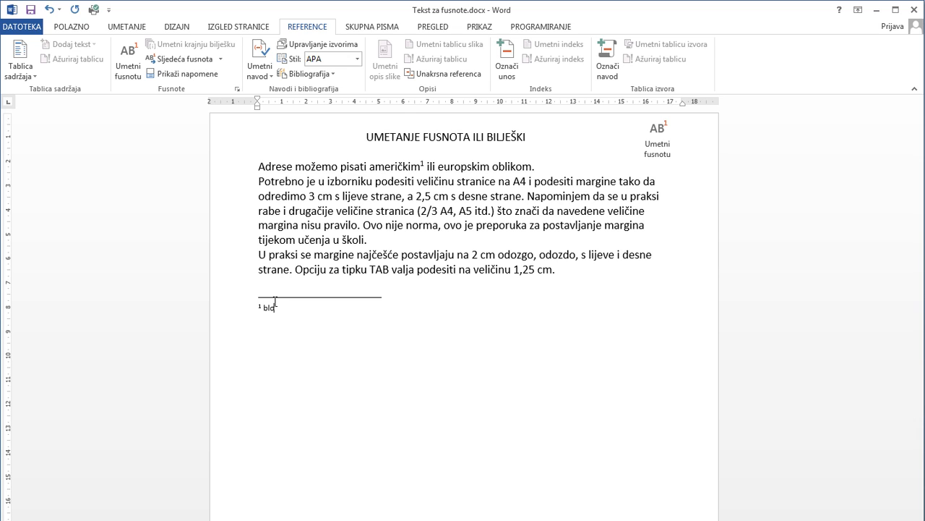
type("k oblik")
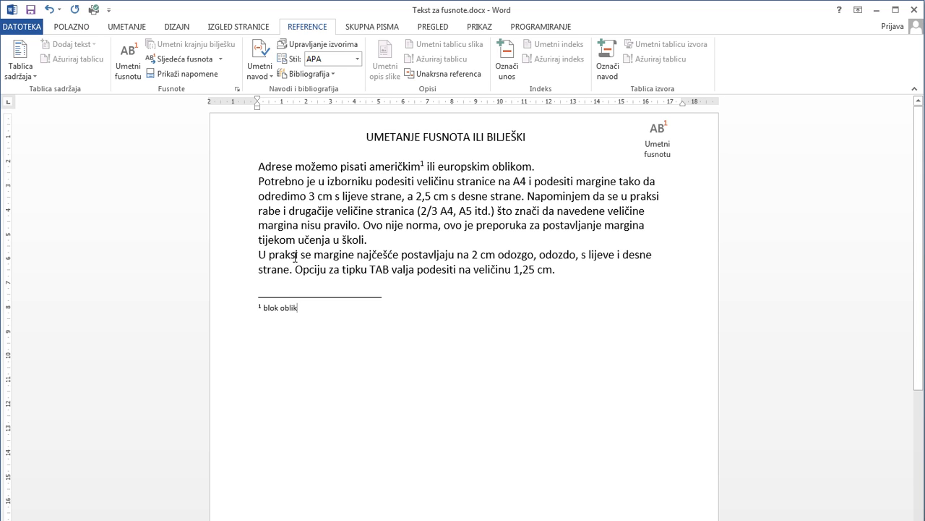
- Insert a footnote after the word "europskim" in the first body line with the text "stari ili klasični"
left_click(406, 240)
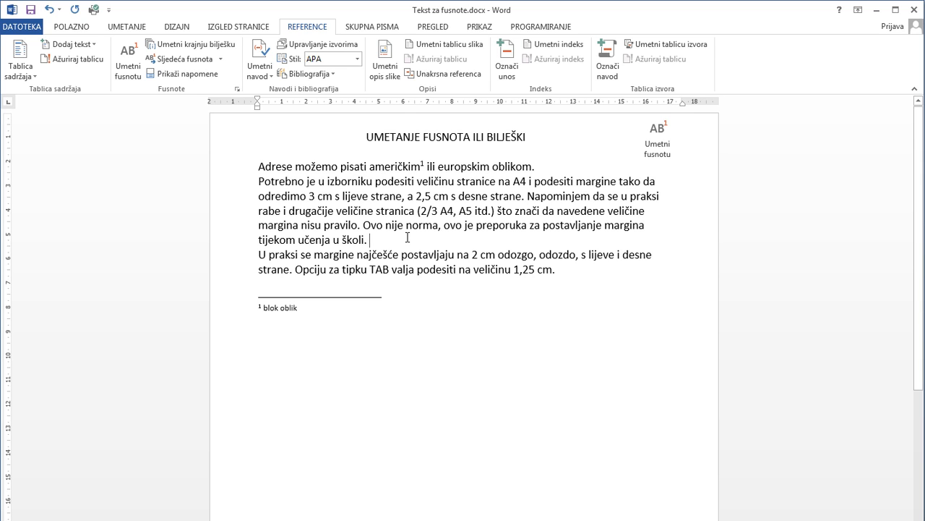
left_click(490, 167)
left_click(130, 62)
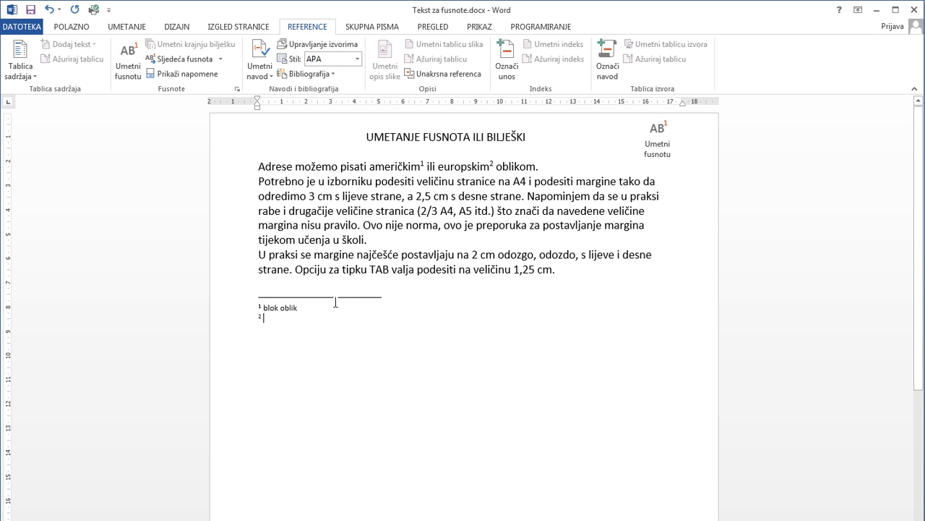
type("star")
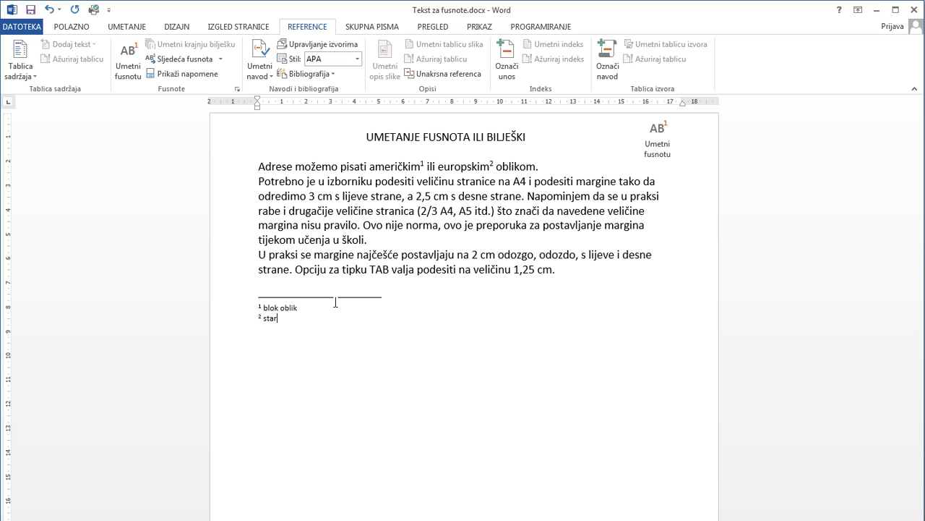
type("i ili kalasični")
- Insert a footnote after the word "stranice" in the second body paragraph with the text "page size"
left_click(386, 245)
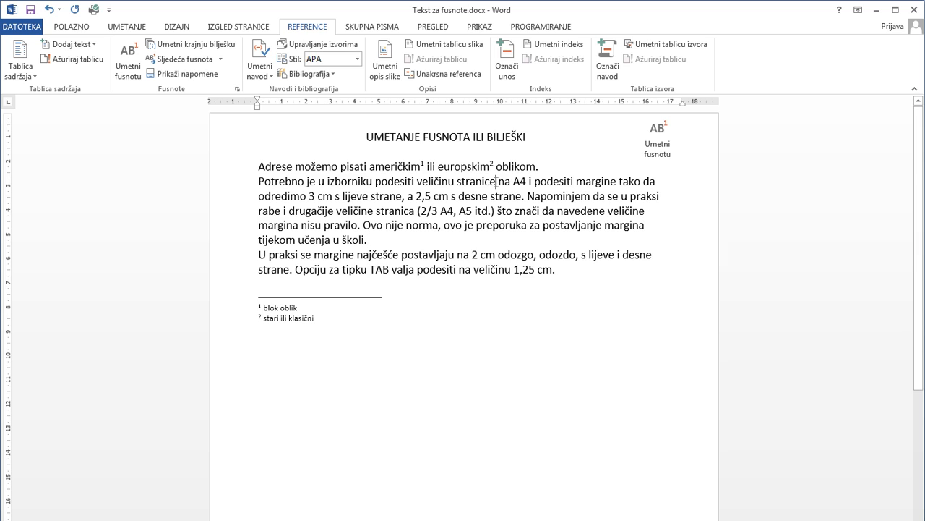
left_click(128, 56)
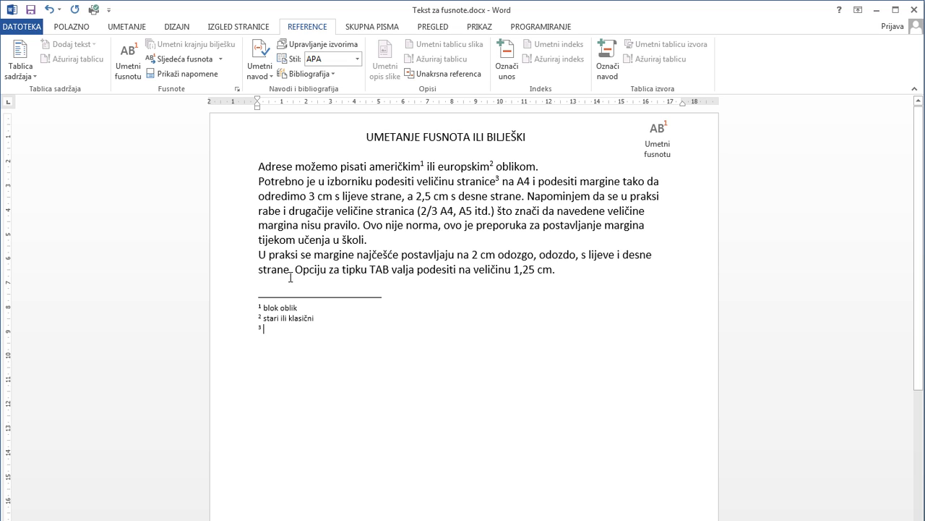
type("page size")
- Insert a footnote after the word "izborniku" in the second body paragraph with the text "meni"
left_click(372, 181)
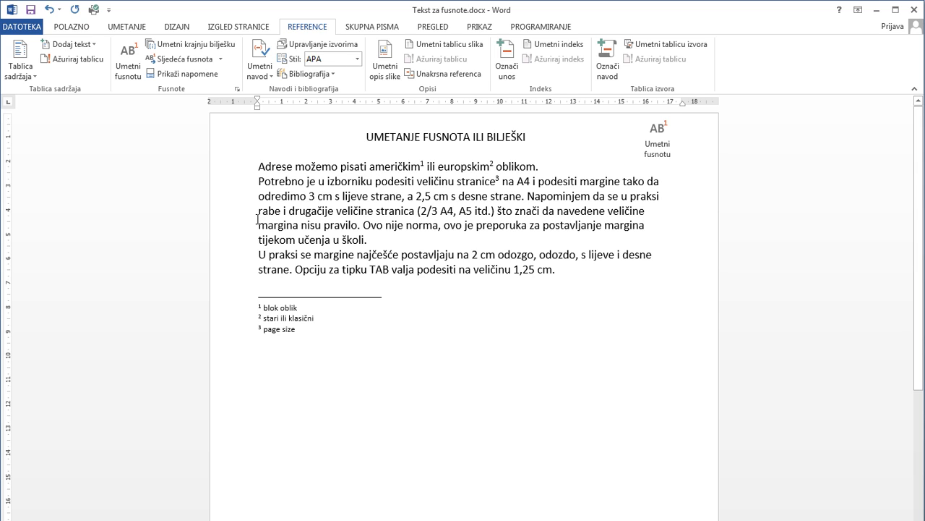
left_click(372, 182)
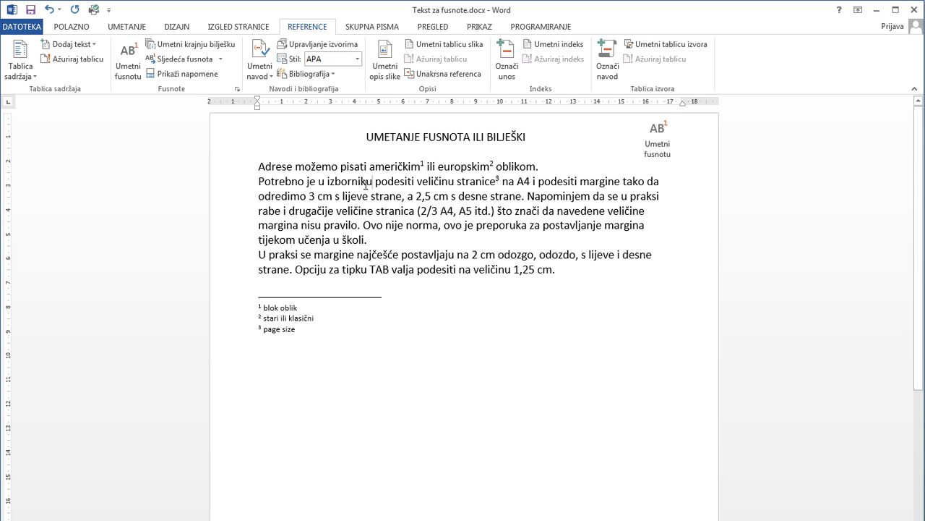
left_click(130, 64)
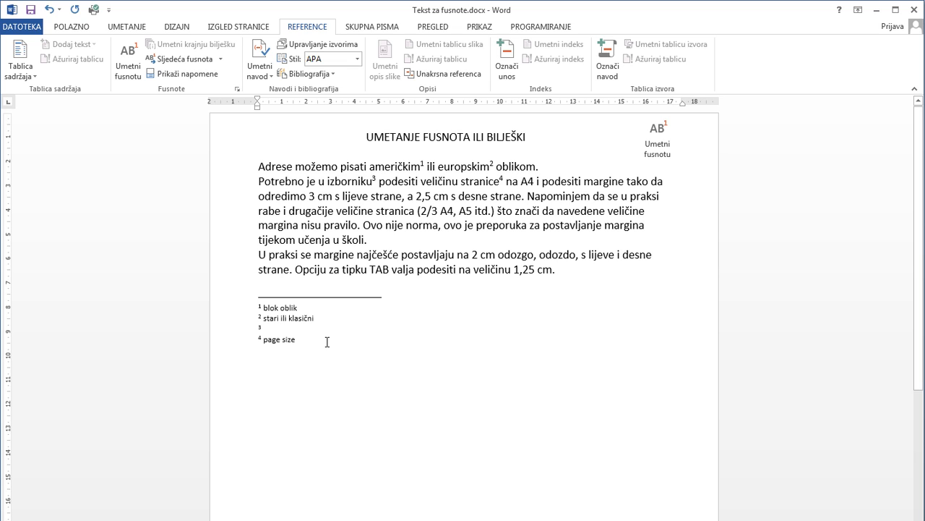
type("meni")
- Insert a hyperlinked cross-reference to the "page size" footnote after "stranica" in the second paragraph, using the formatted footnote number (Broj fusnote (oblikovan))
mouse_move(504, 182)
left_click(414, 211)
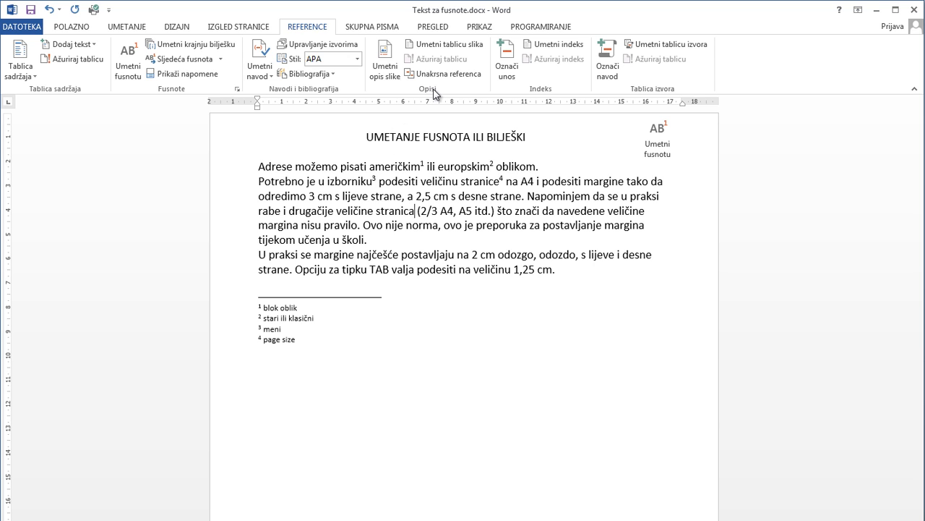
left_click(446, 74)
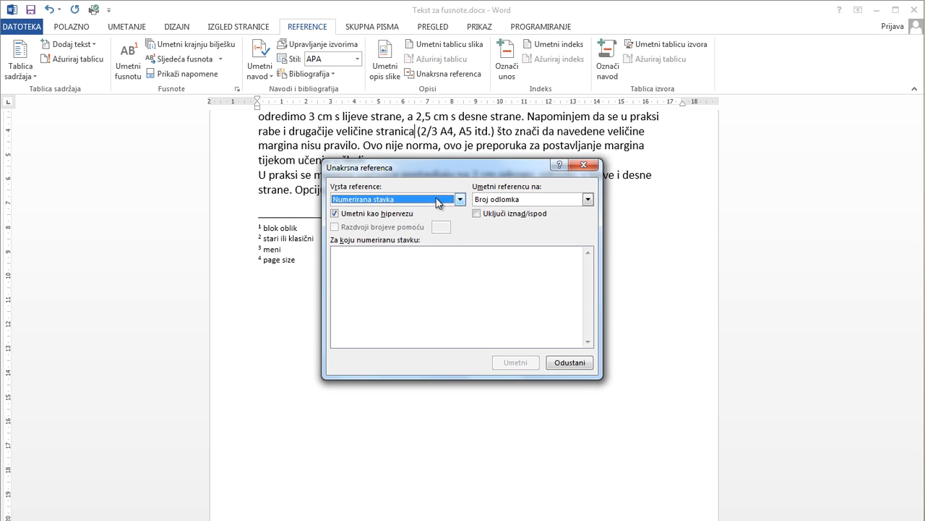
left_click(461, 199)
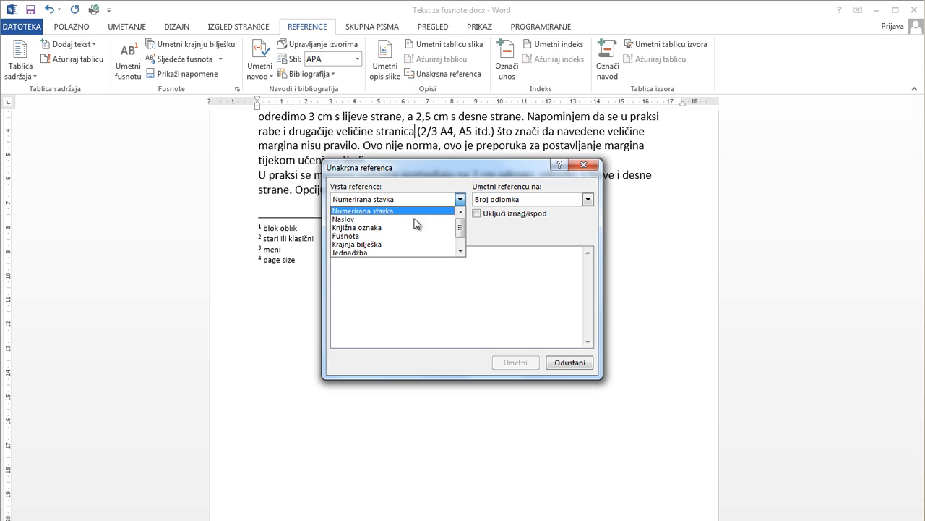
left_click(357, 237)
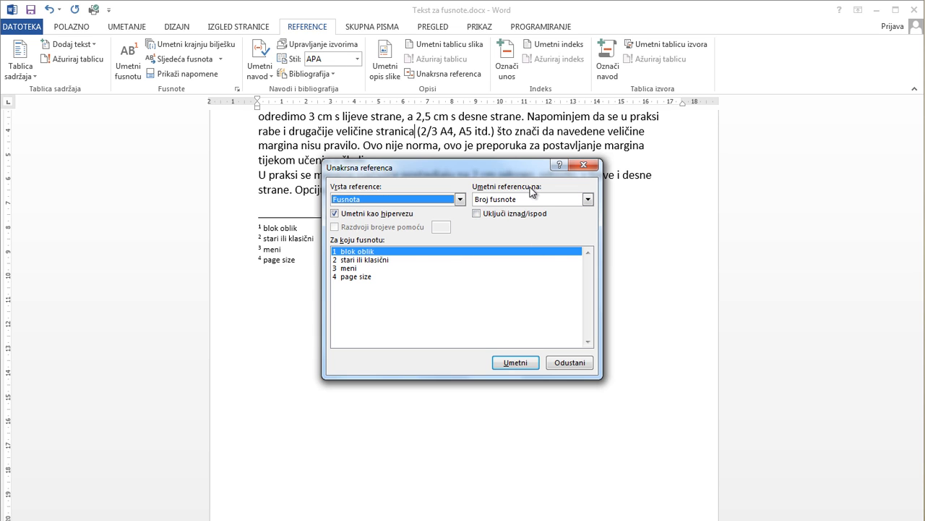
left_click(588, 199)
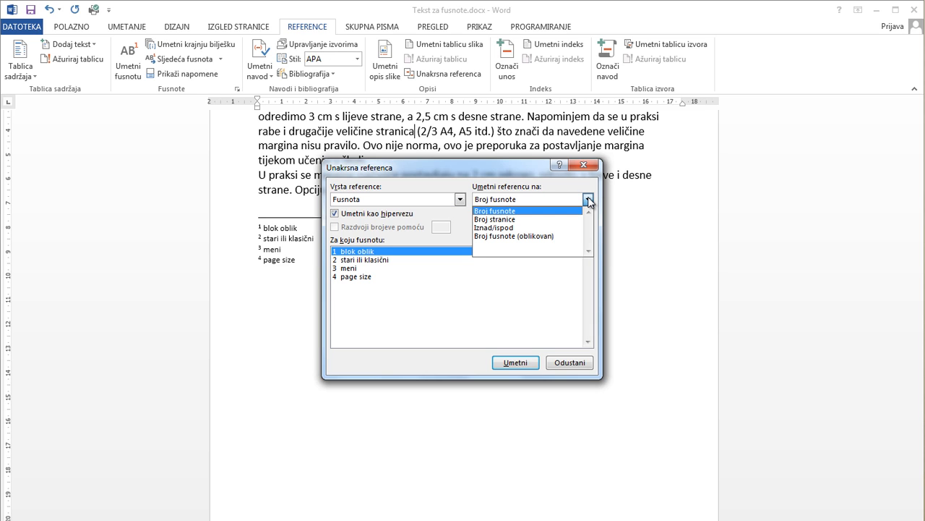
left_click(529, 237)
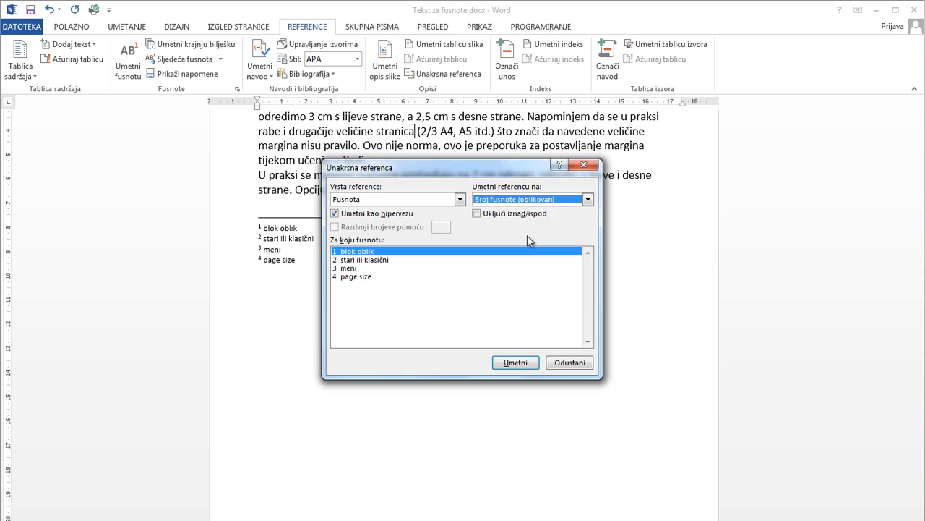
left_click(355, 279)
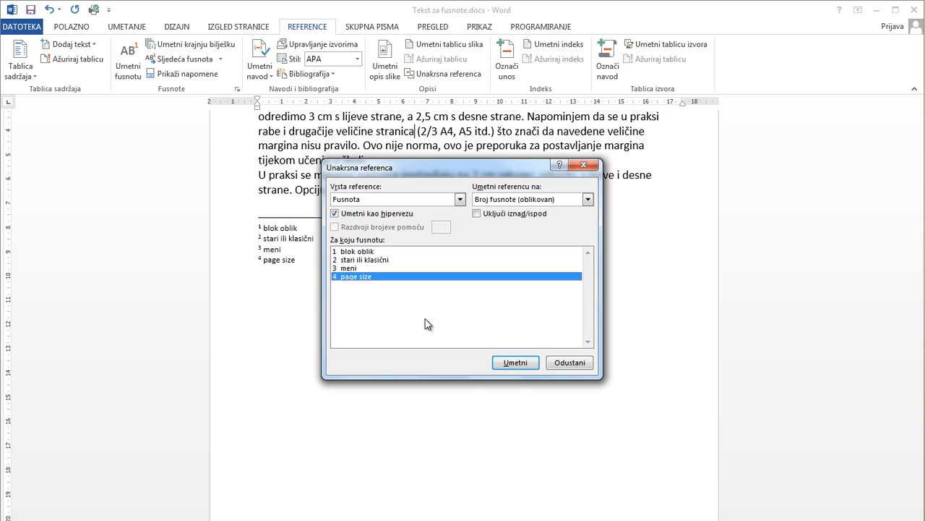
left_click(514, 361)
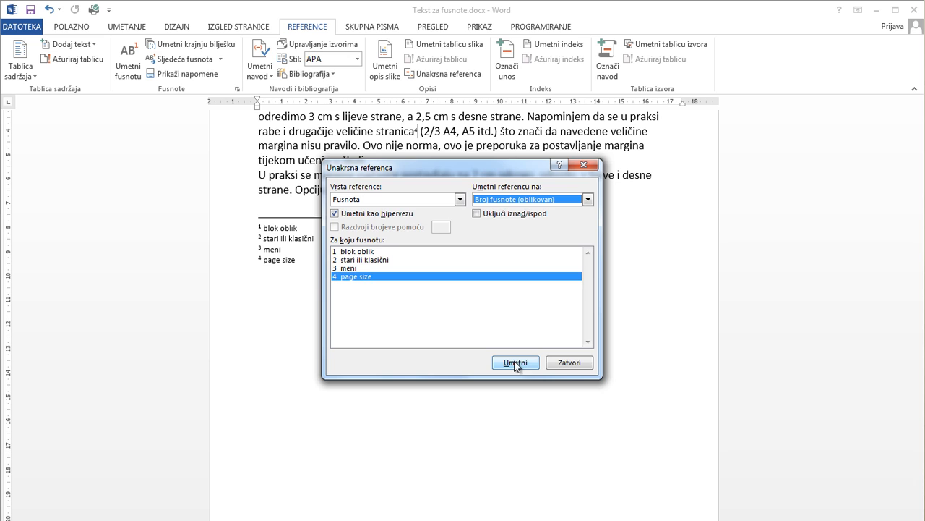
left_click(565, 362)
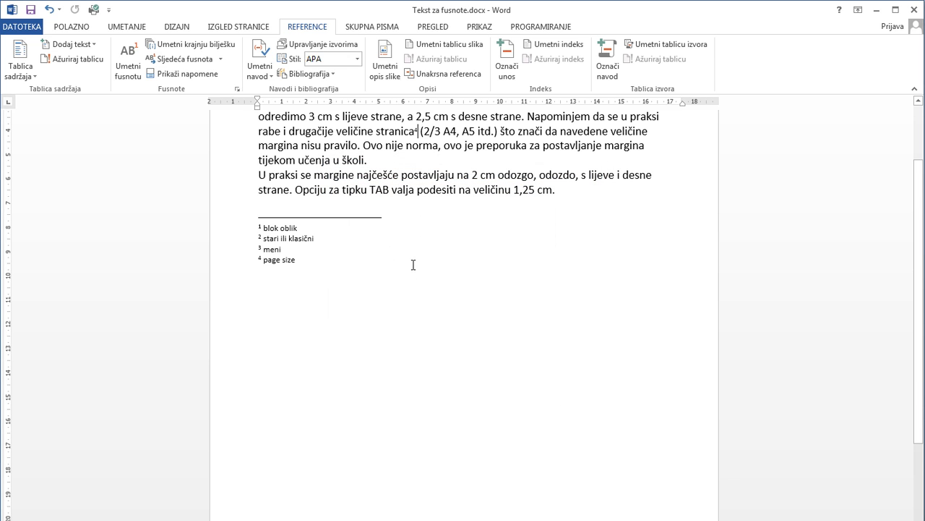
scroll(444, 235, "up", 2)
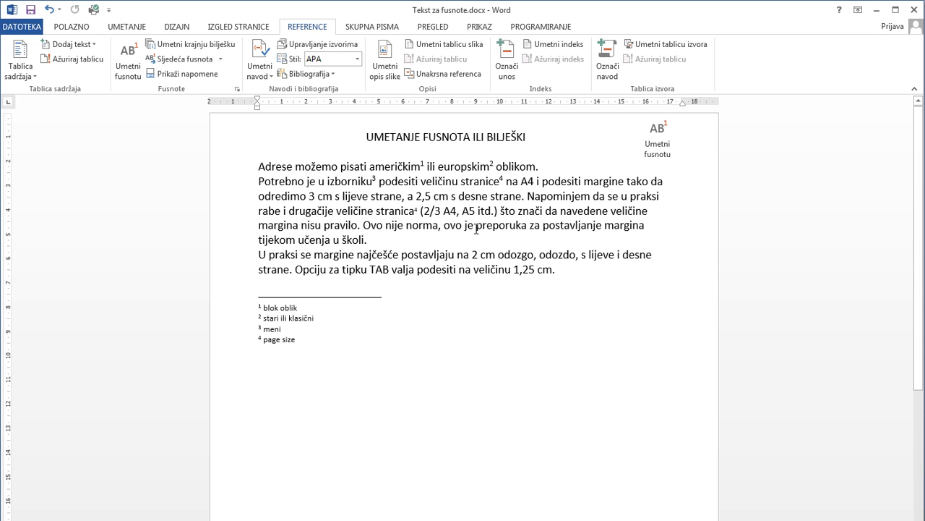
- Insert a footnote after the word "margine" in the last paragraph with the text "rub pisanja"
left_click(355, 254)
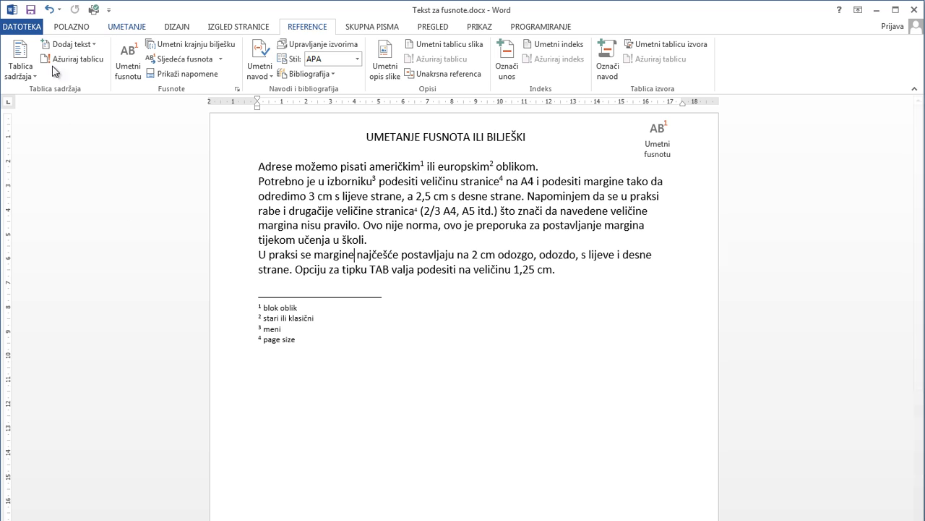
left_click(133, 65)
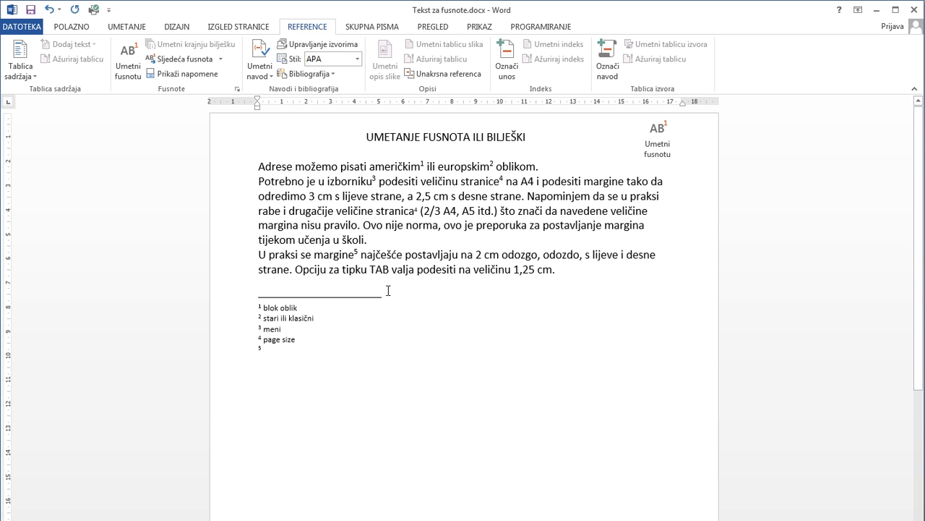
type("rub pisanja")
left_click(396, 242)
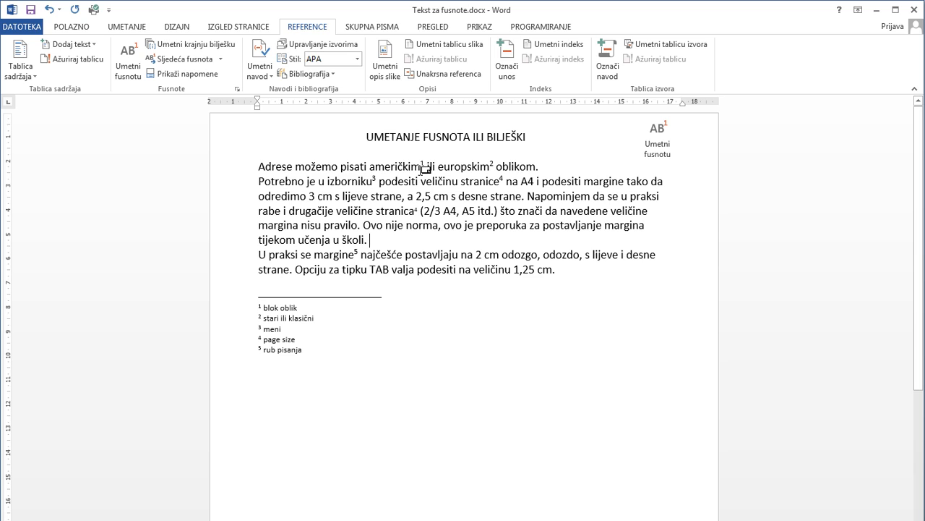
- Go from the reference mark after "europskim" to its footnote and extend the text to "stari ili klasični oblik"
mouse_move(427, 166)
mouse_move(496, 166)
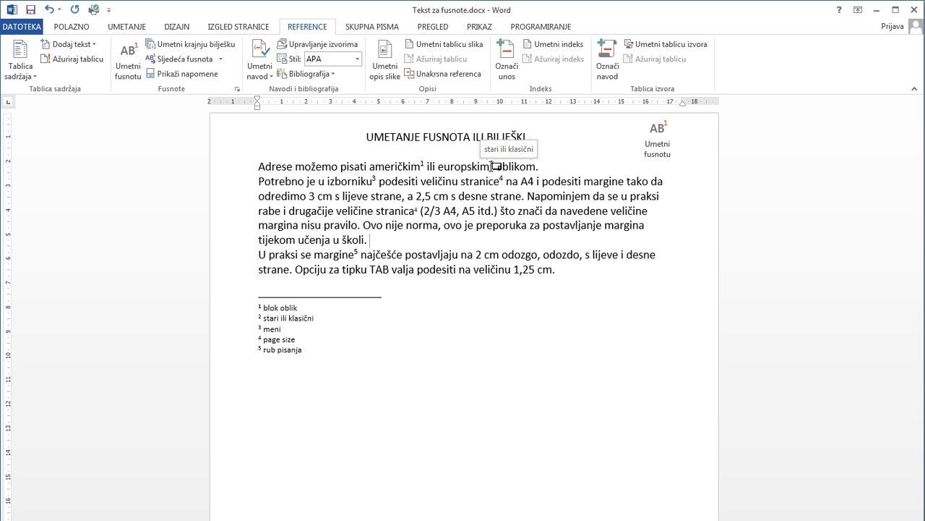
double_click(496, 166)
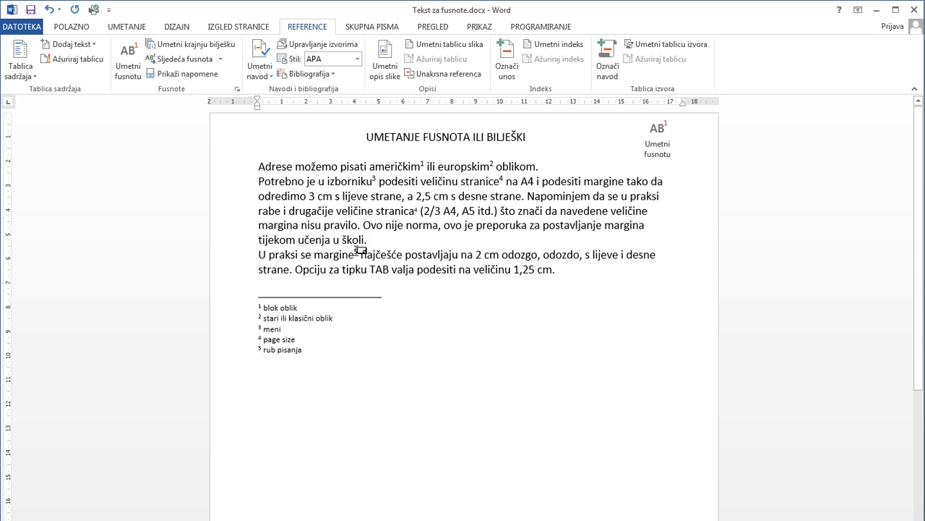
- Move the footnote mark from "margine" in the last paragraph to after "margina" in "margina nisu pravilo", and delete it there
mouse_move(361, 252)
left_click_drag(355, 253, 360, 251)
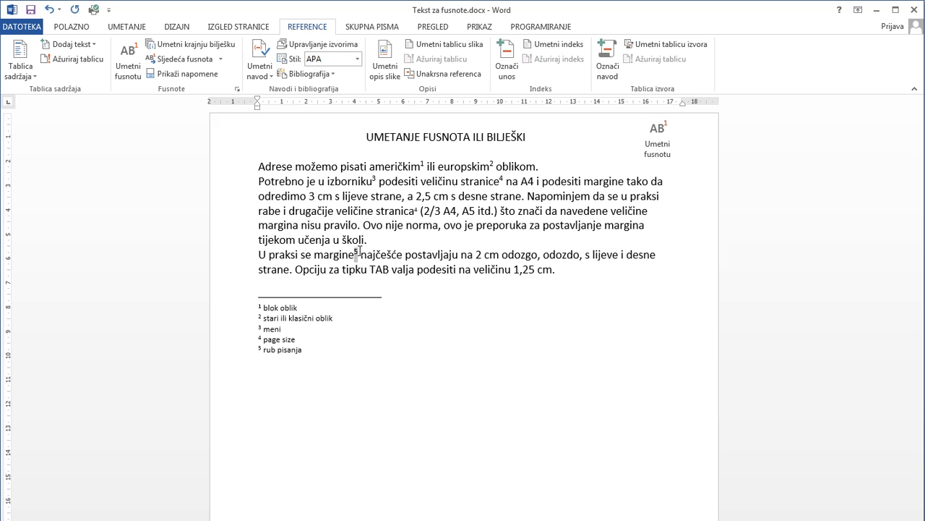
left_click(72, 26)
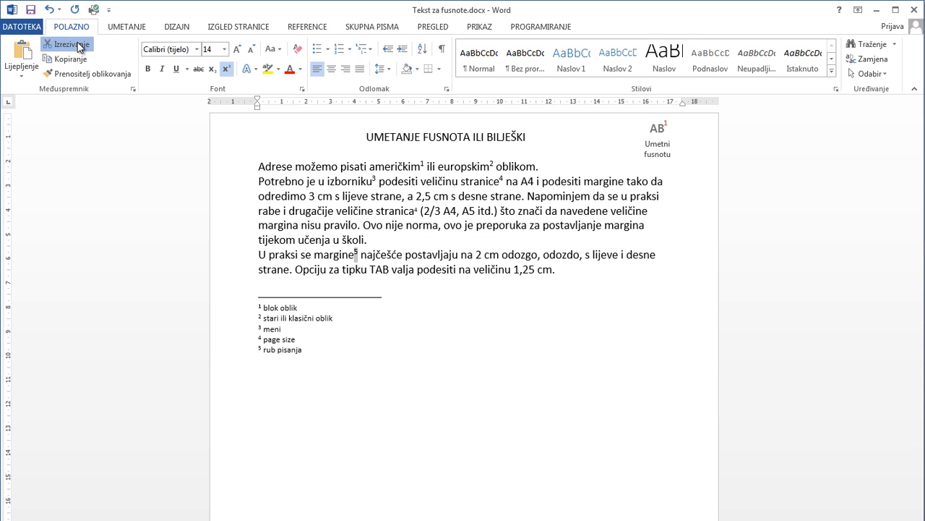
left_click(67, 44)
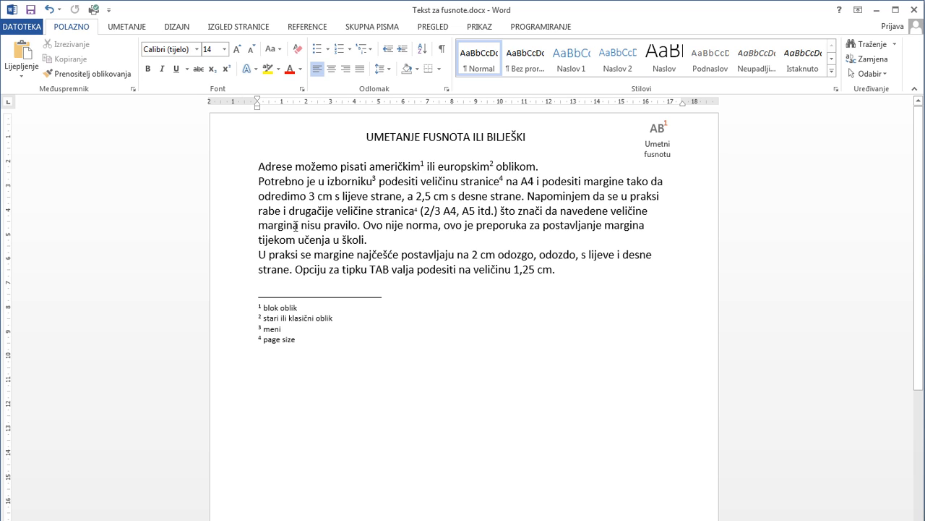
left_click(299, 225)
left_click(24, 56)
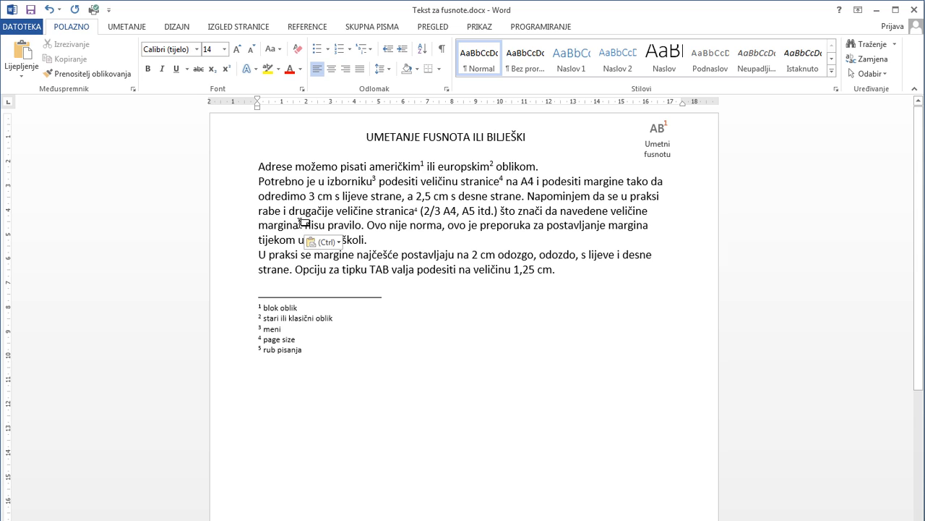
left_click_drag(302, 223, 304, 222)
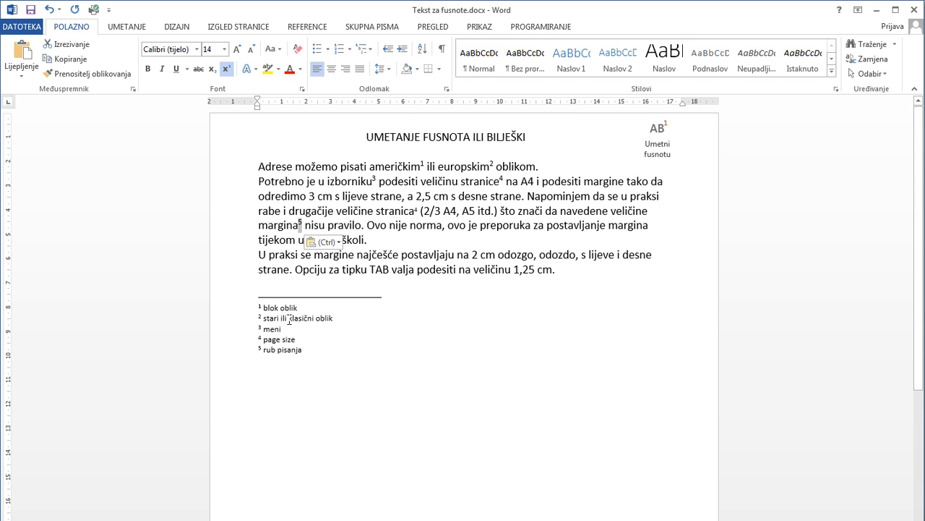
key("Delete")
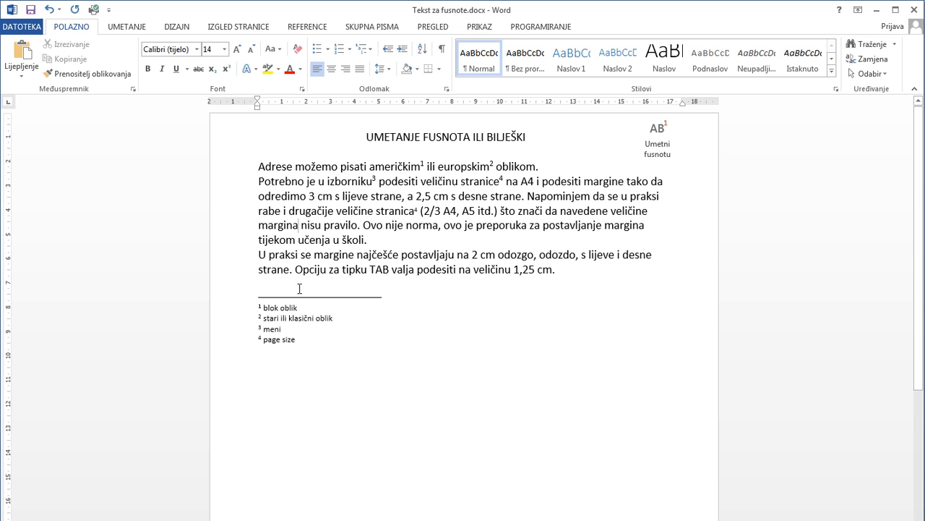
- Set the footnote location to the bottom of the page (Dno stranice) and apply it to the whole document
left_click(307, 29)
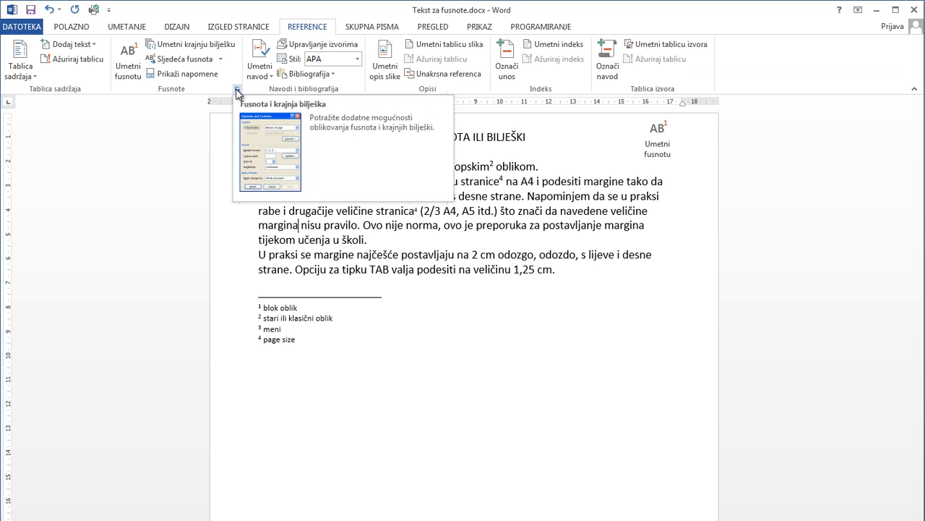
left_click(237, 90)
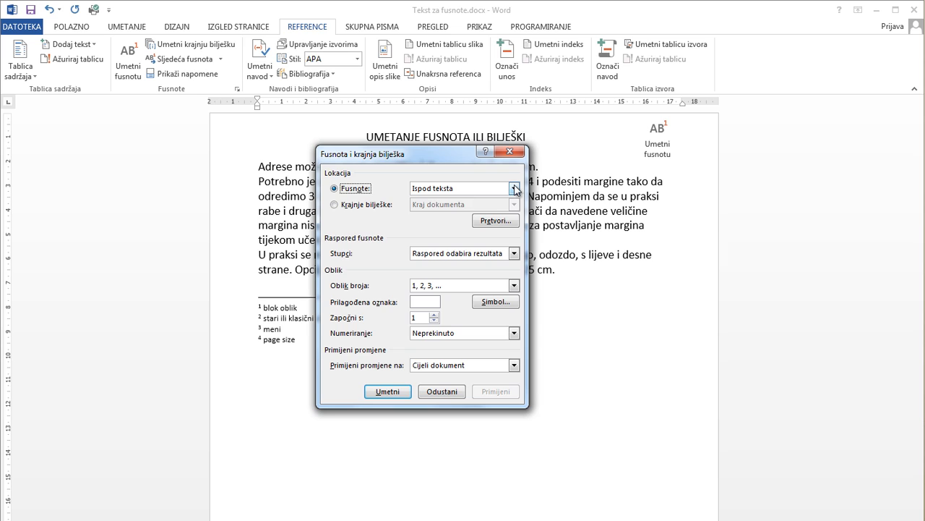
left_click(514, 188)
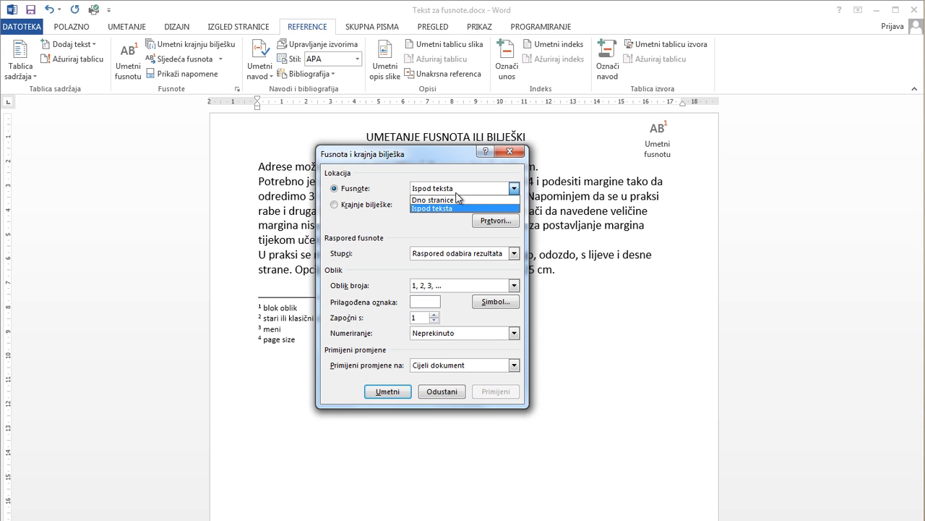
left_click(447, 200)
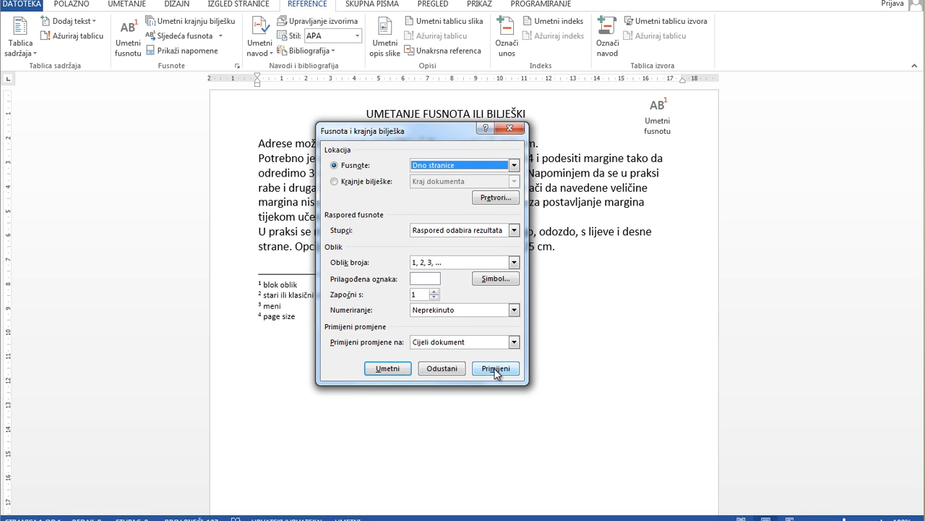
left_click(495, 391)
scroll(496, 334, "down", 5)
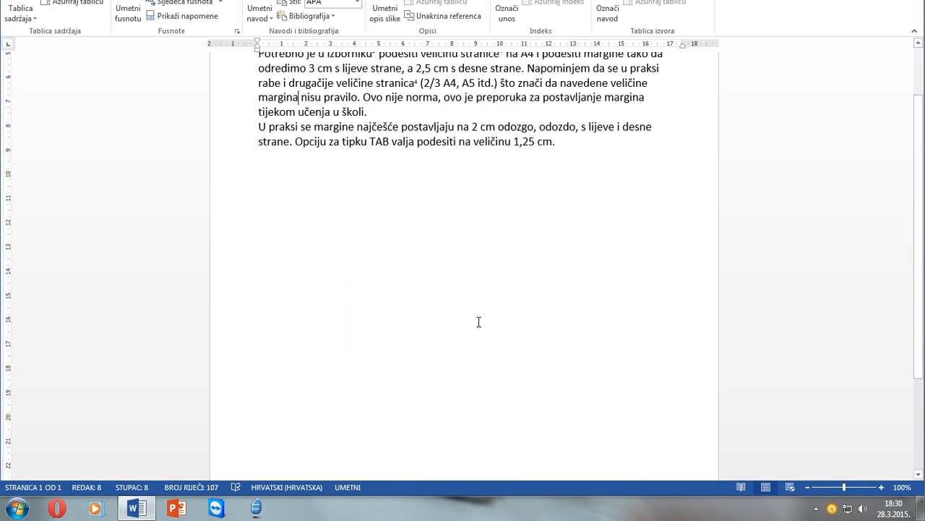
scroll(480, 317, "down", 1)
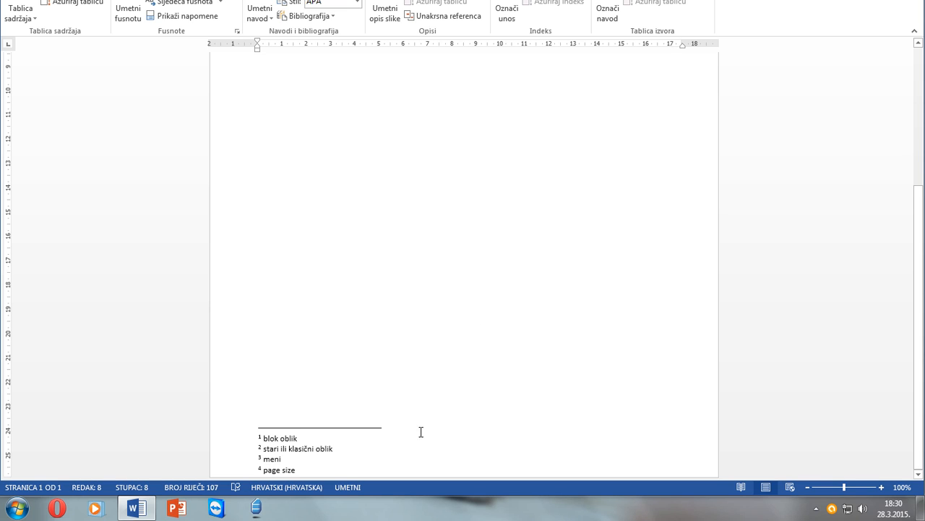
- Set the footnote layout to two columns (2 stupca) and apply it to the whole document
left_click(237, 32)
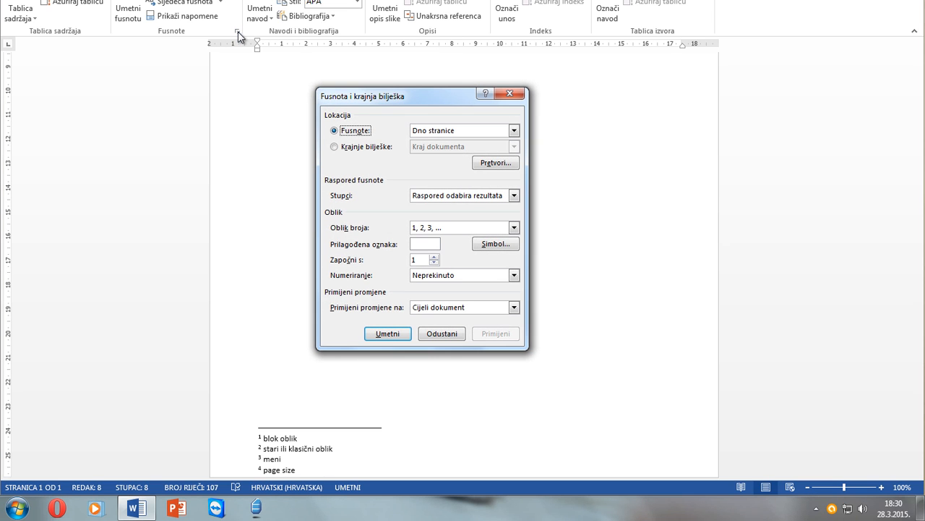
left_click(514, 196)
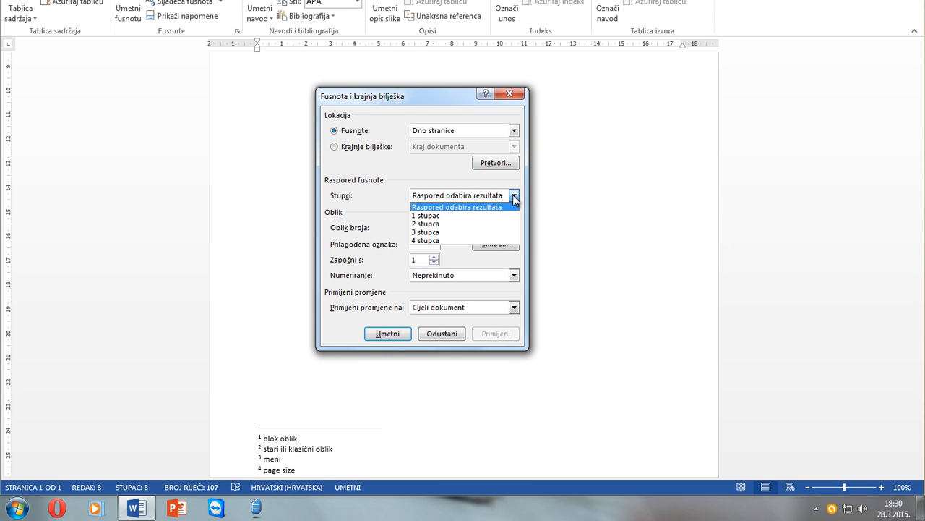
left_click(437, 223)
left_click(495, 334)
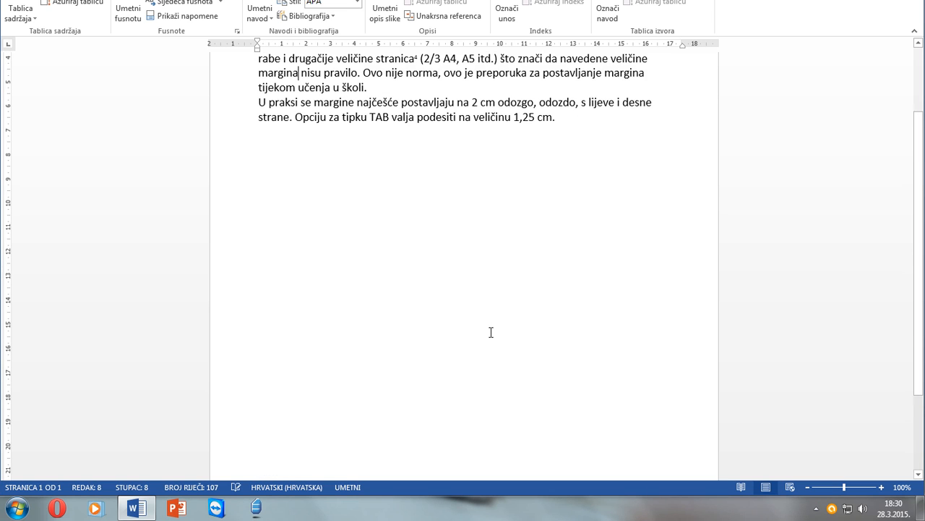
scroll(491, 329, "down", 3)
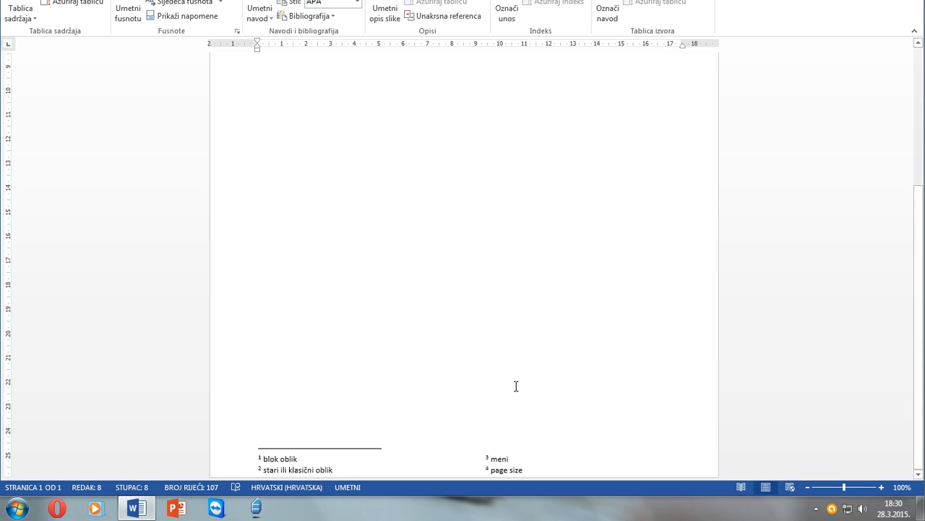